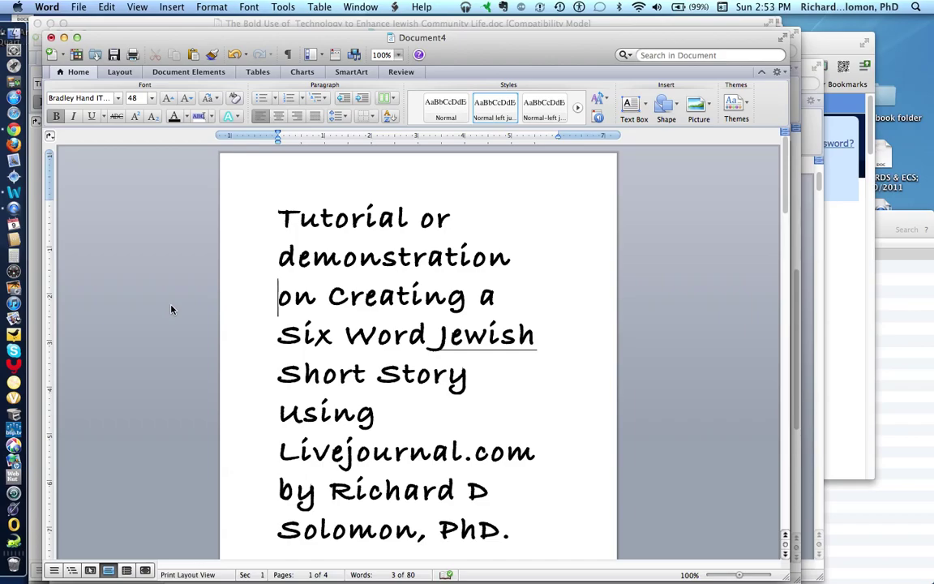
# Step: Scroll the Word document past the title page to the Hemingway six-word story paragraph
pyautogui.scroll(-2, 171, 309)
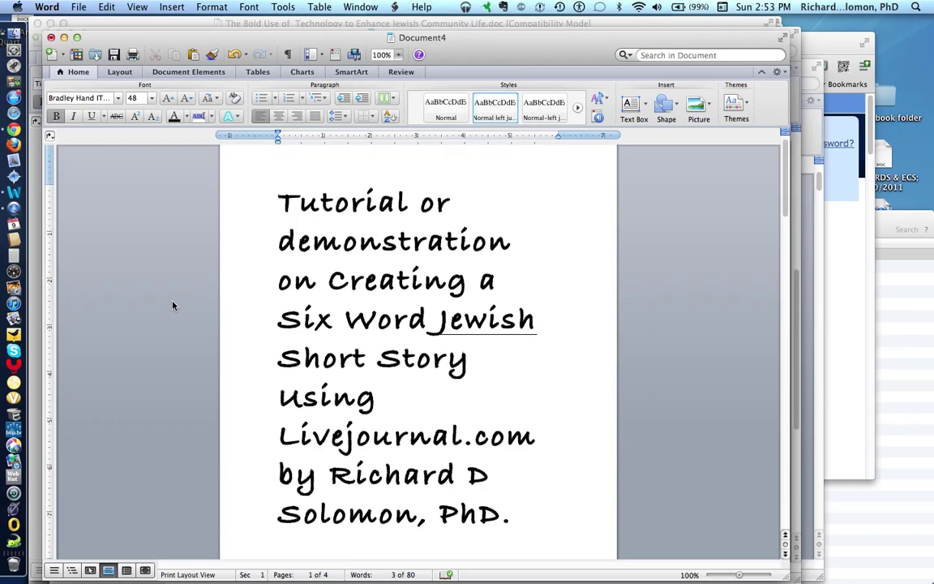
pyautogui.scroll(-3, 172, 306)
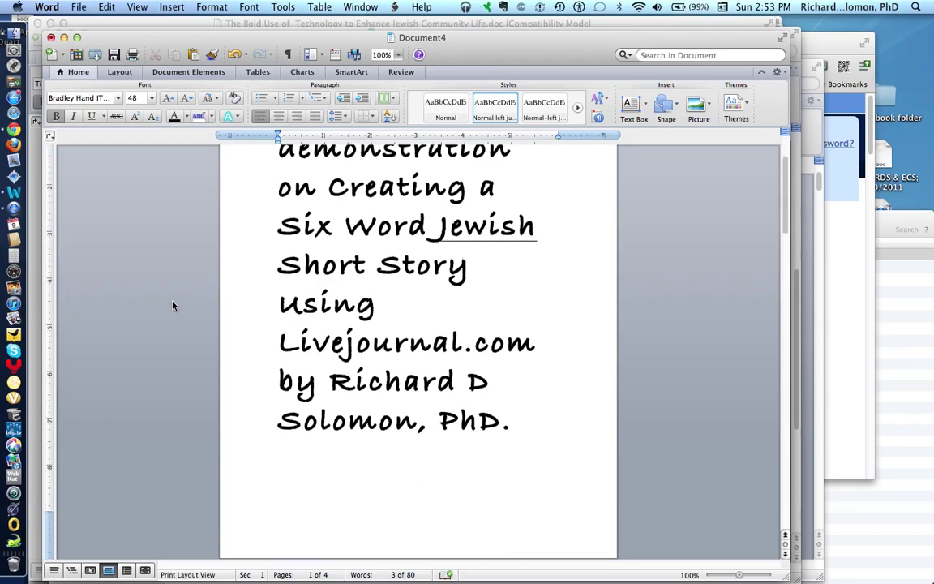
pyautogui.scroll(-15, 172, 305)
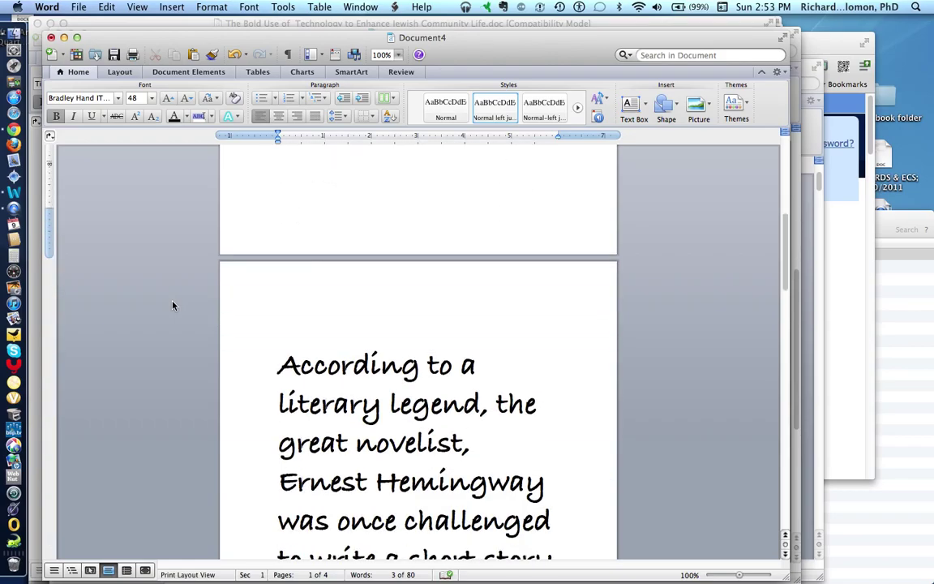
pyautogui.scroll(-2, 172, 305)
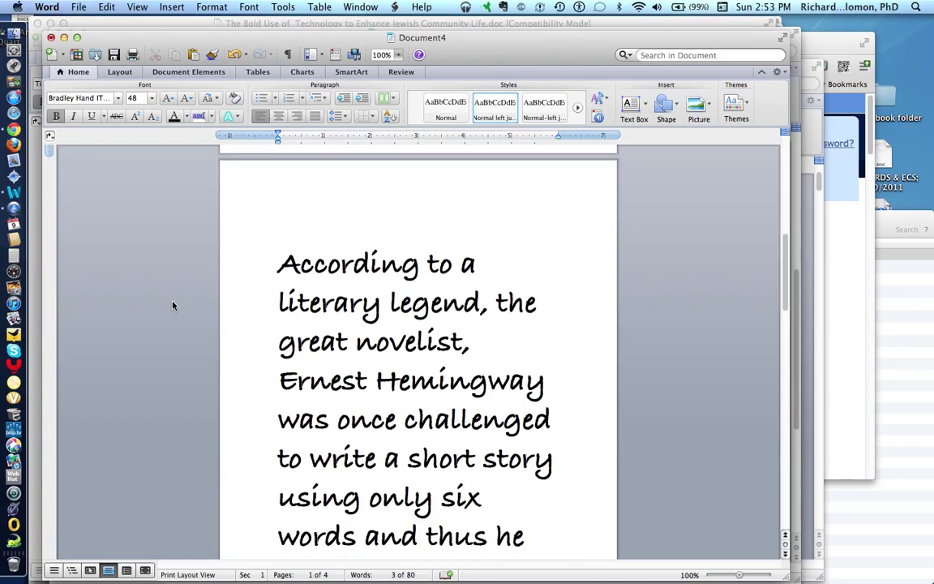
pyautogui.scroll(-2, 172, 300)
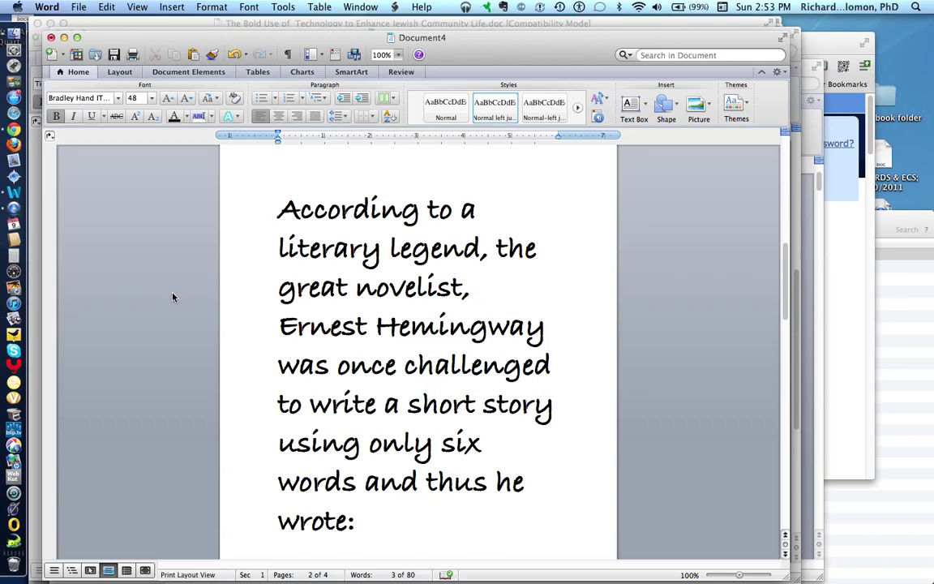
# Step: Scroll past the baby-shoes example and Judaic challenge to 'So how might you handle this challenge?'
pyautogui.scroll(-6, 172, 297)
pyautogui.scroll(-1, 173, 294)
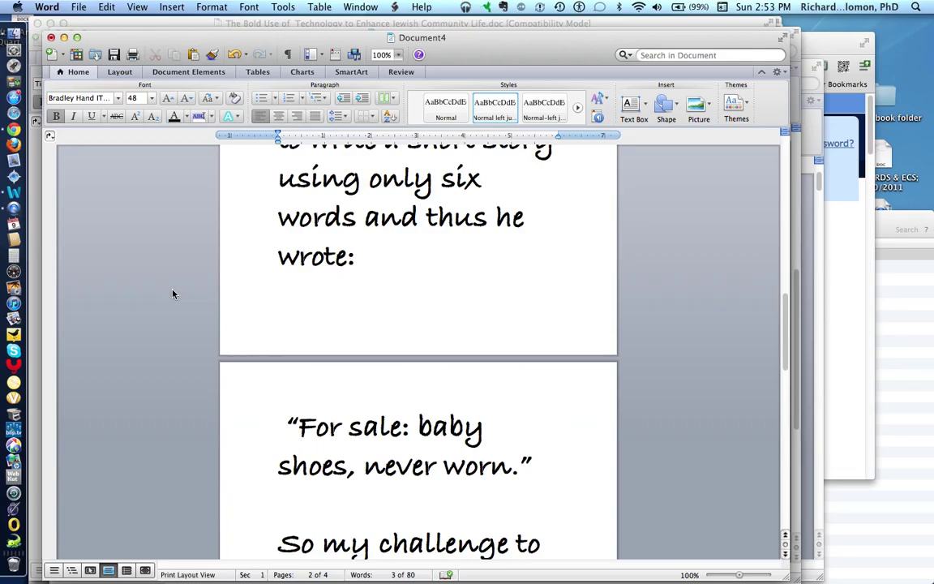
pyautogui.scroll(-4, 173, 293)
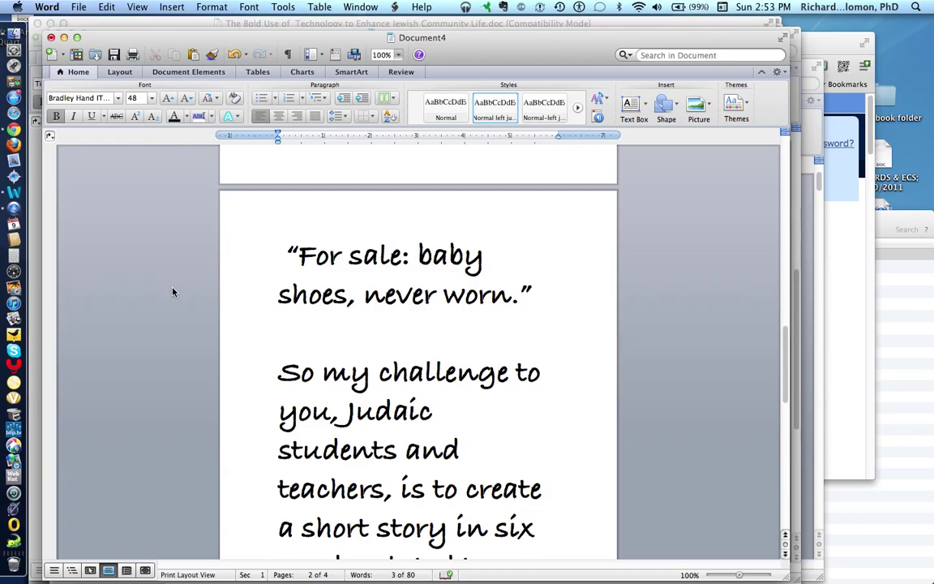
pyautogui.scroll(-2, 172, 292)
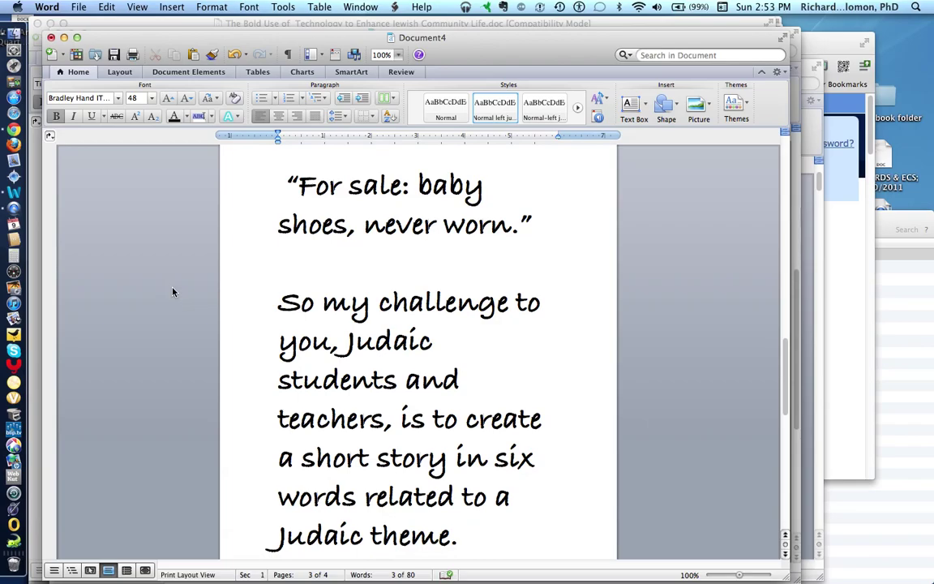
pyautogui.scroll(-1, 173, 292)
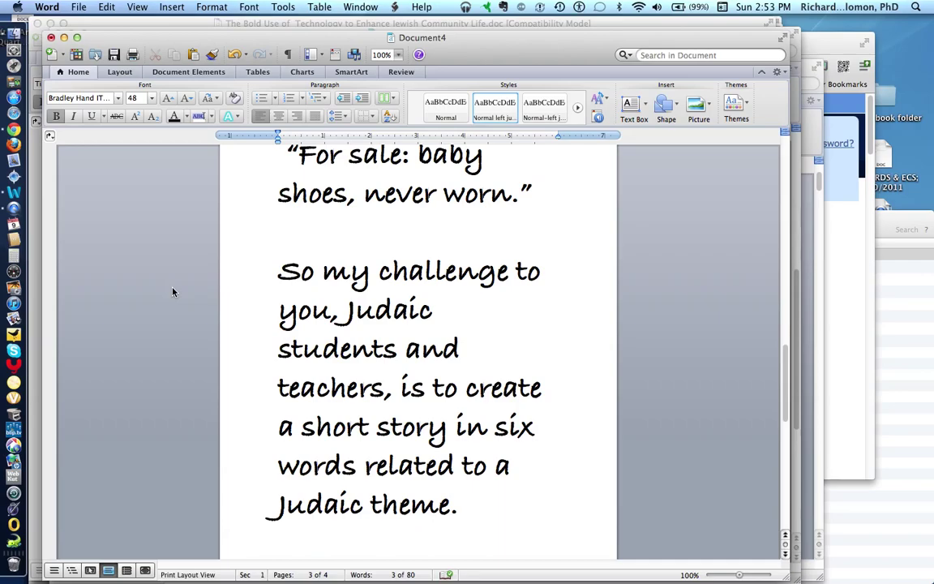
pyautogui.scroll(-3, 173, 291)
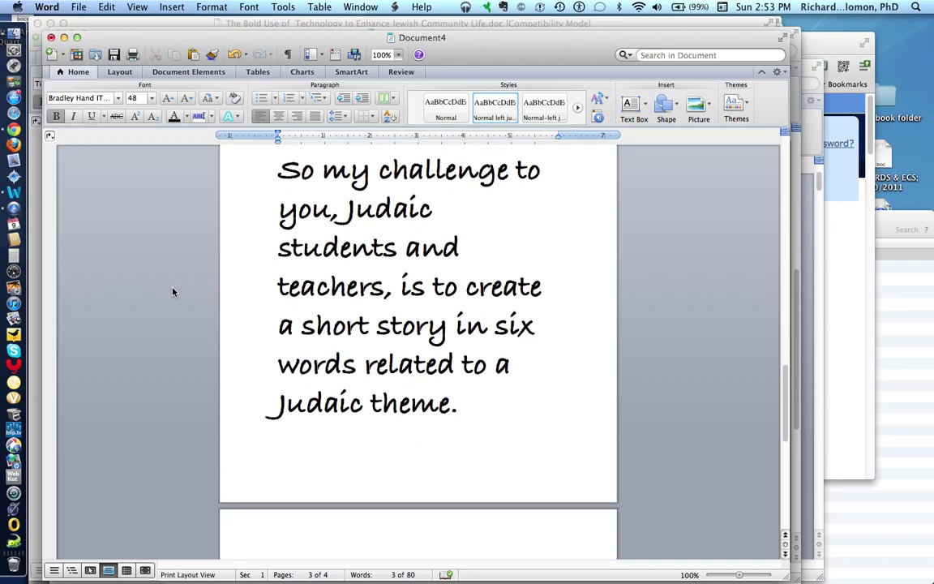
pyautogui.scroll(-3, 172, 292)
pyautogui.scroll(-6, 172, 292)
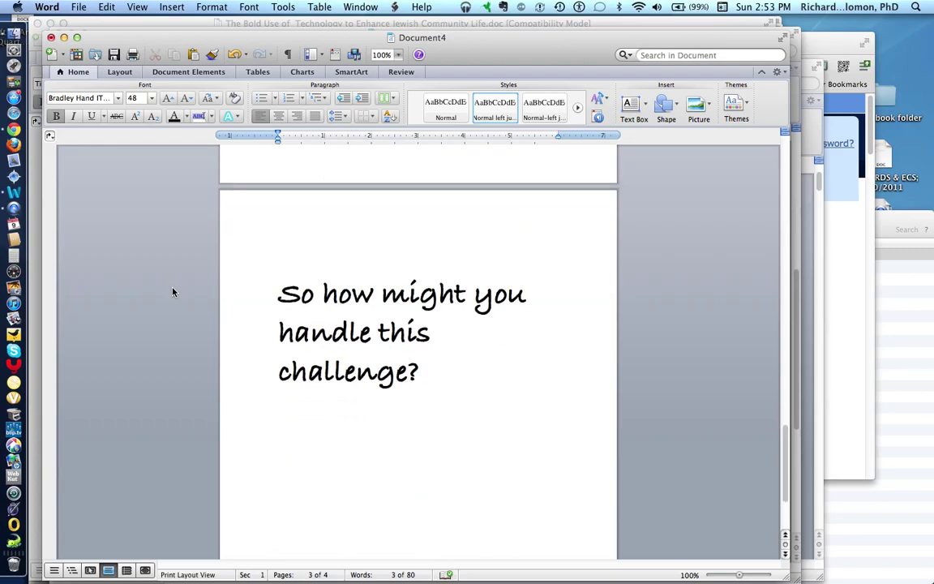
pyautogui.scroll(-1, 173, 292)
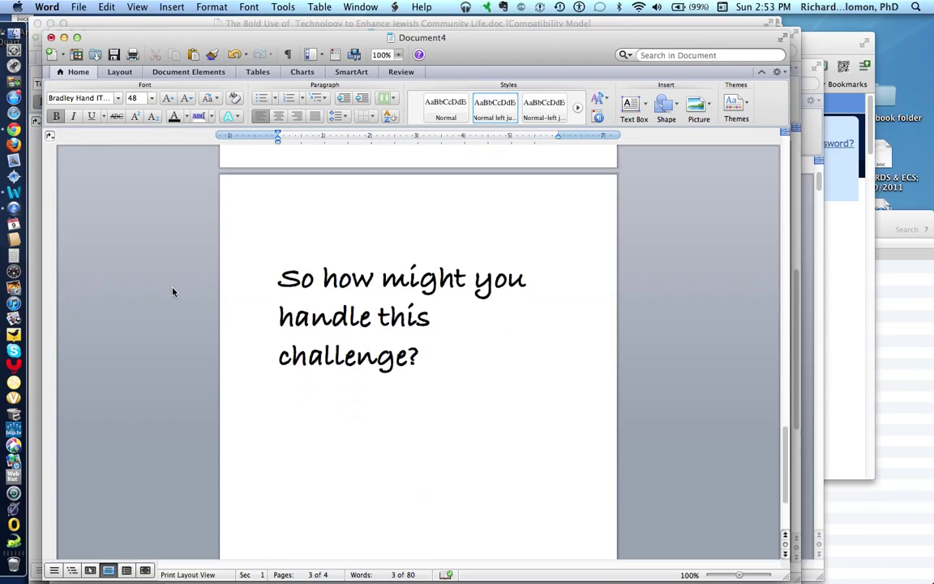
# Step: Bring Chrome, showing the livejournal.com home page, in front of Word
pyautogui.click(14, 131)
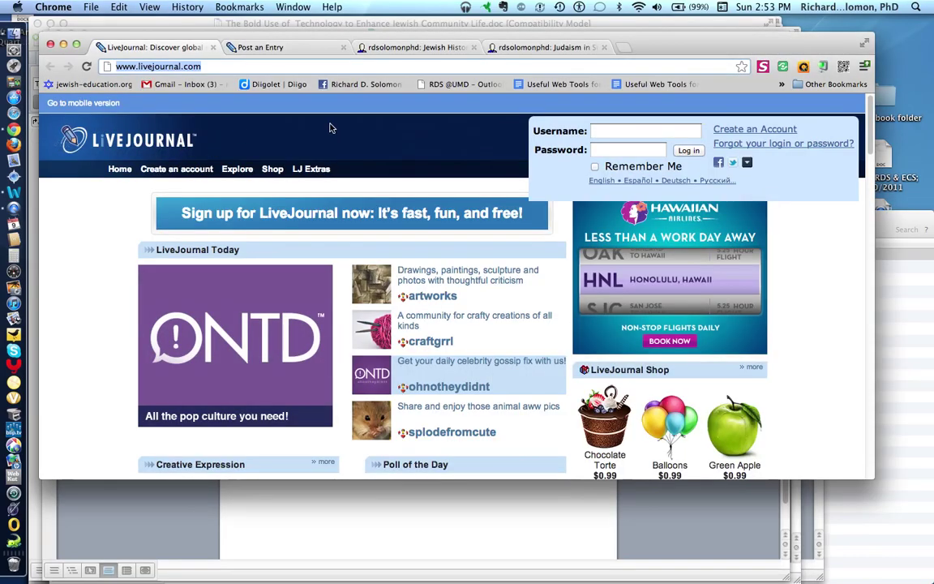
pyautogui.press('ctrl+super+Escape')
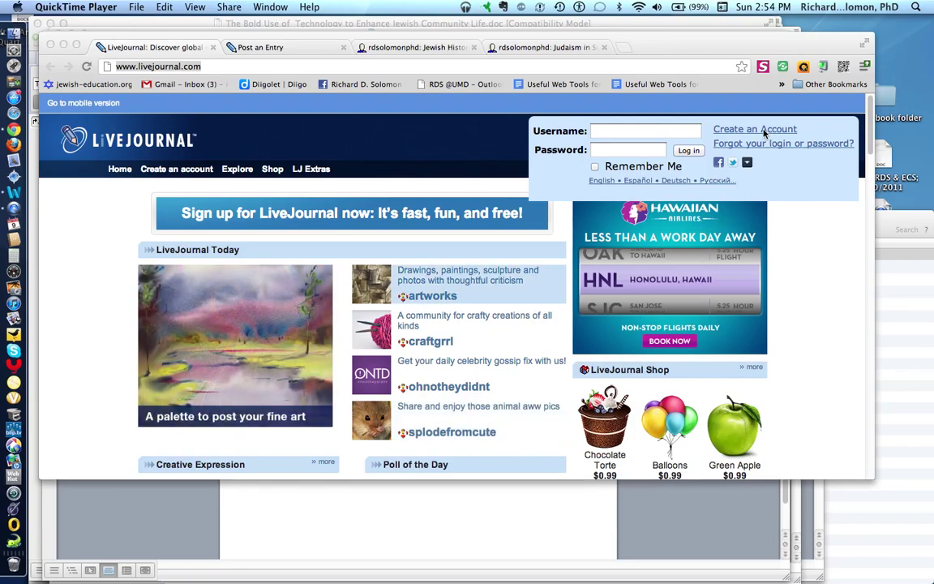
# Step: Open the Post an Entry page and put the cursor in the Subject field, then the entry body
pyautogui.click(275, 47)
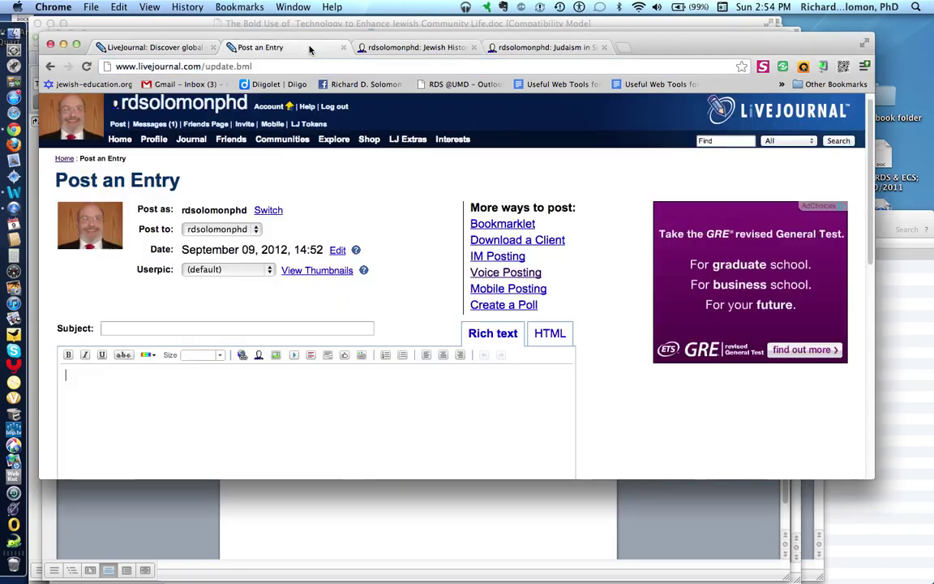
pyautogui.moveTo(301, 143)
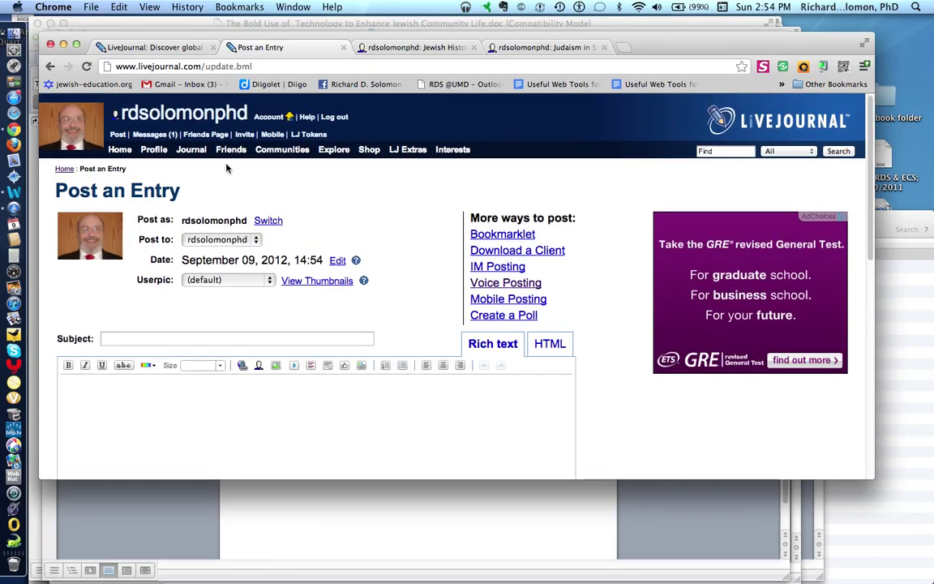
pyautogui.moveTo(300, 179)
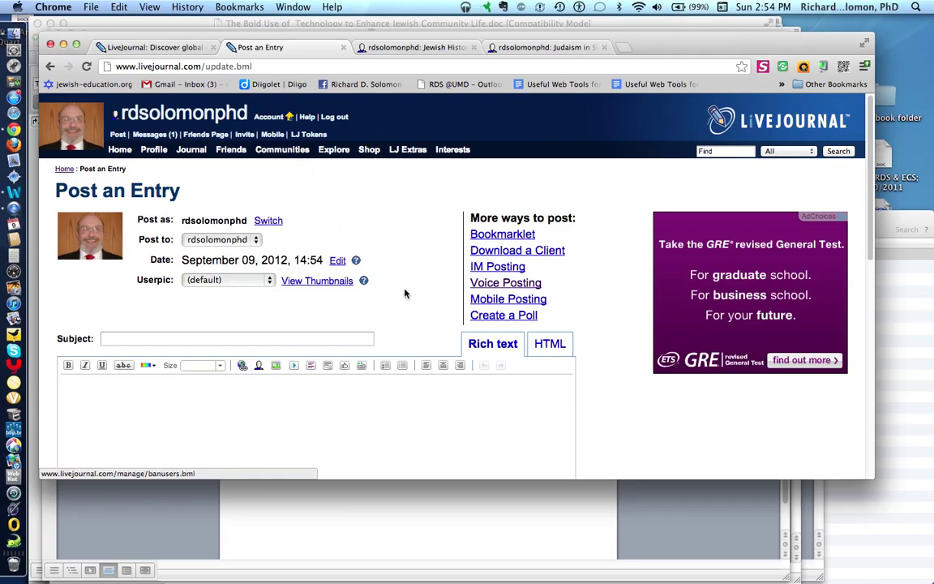
pyautogui.click(152, 340)
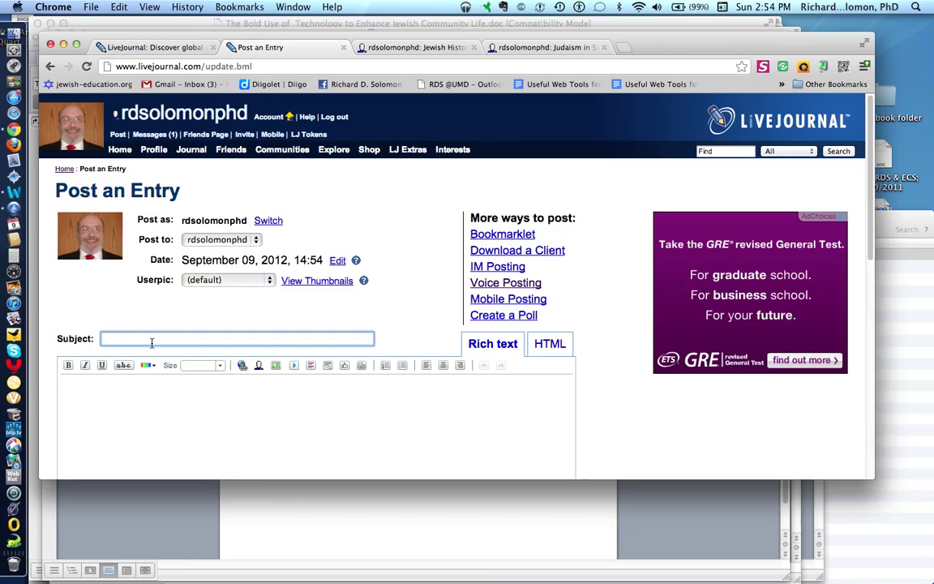
pyautogui.click(193, 390)
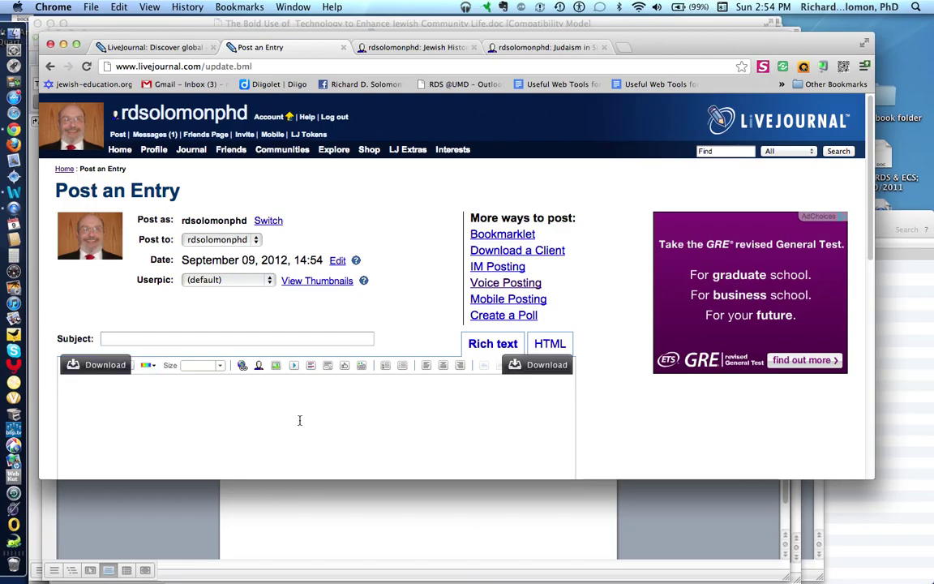
pyautogui.scroll(-1, 302, 419)
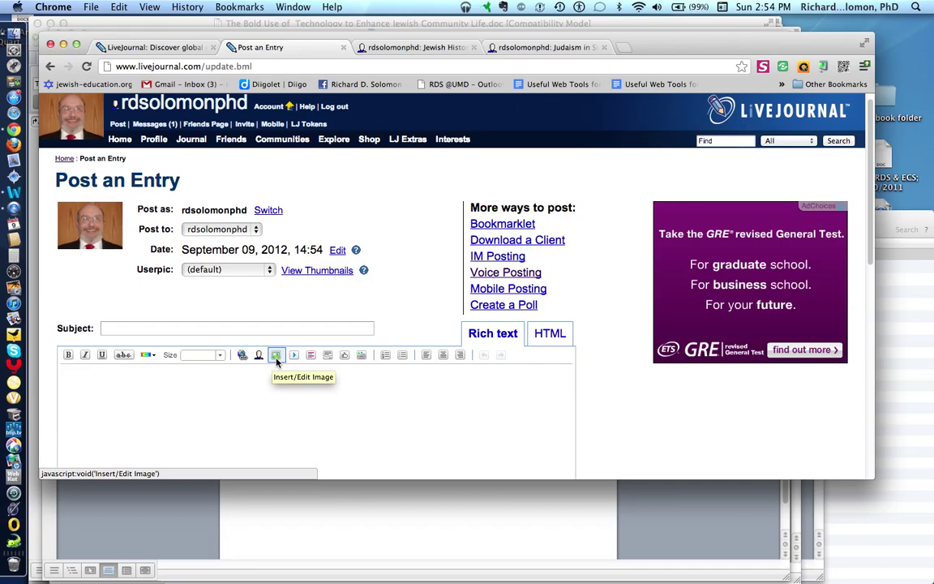
# Step: Scroll past tags, mood and location and check the 'Show this entry to' choices, keeping Everyone (Public)
pyautogui.scroll(-5, 367, 409)
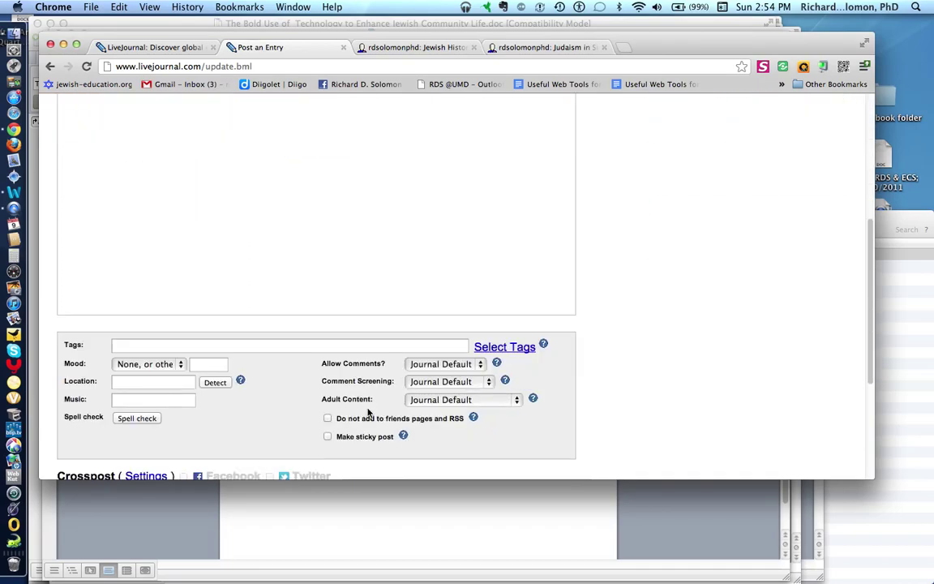
pyautogui.scroll(-1, 367, 415)
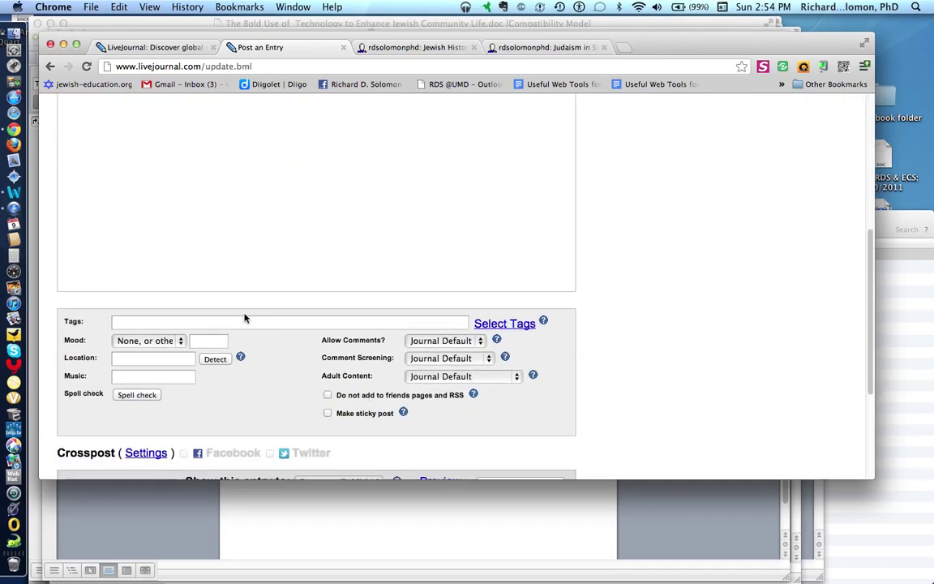
pyautogui.scroll(-2, 437, 429)
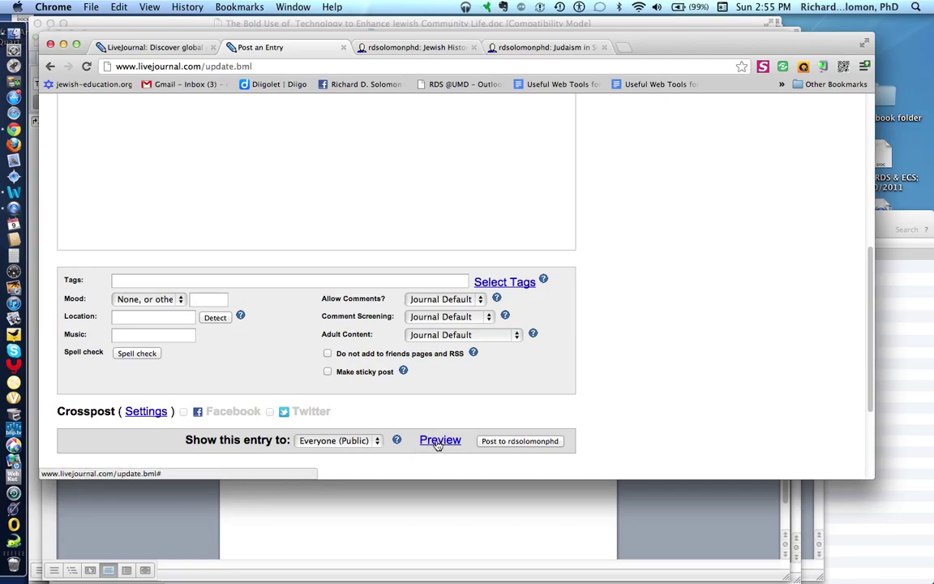
pyautogui.click(376, 442)
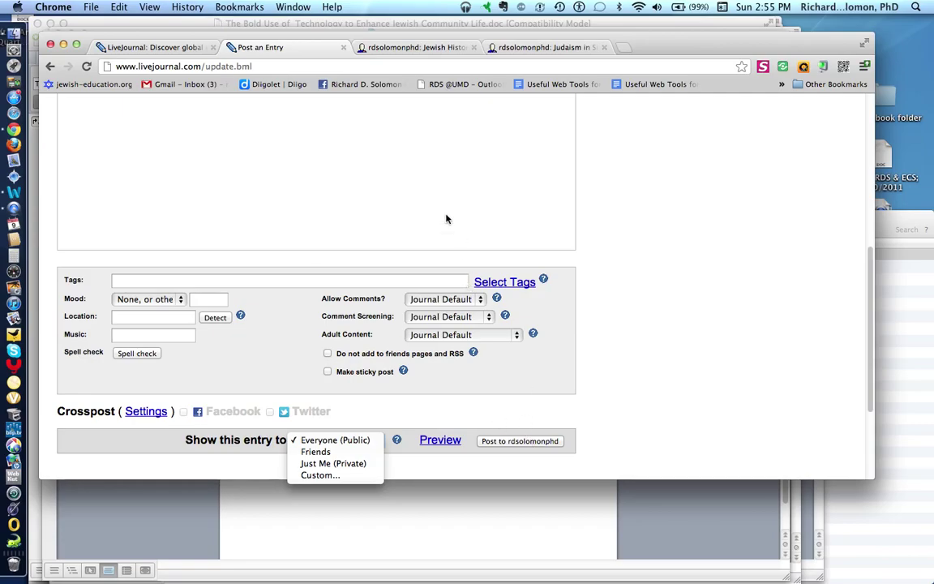
# Step: Open the Jewish History in Six Words post and follow its 'From slavery to redemption' image link
pyautogui.click(411, 49)
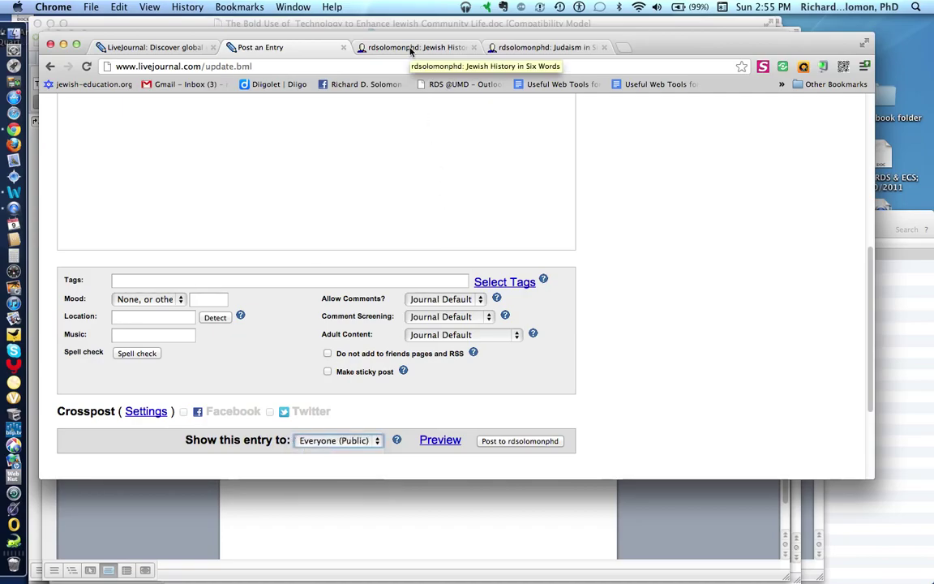
pyautogui.click(411, 50)
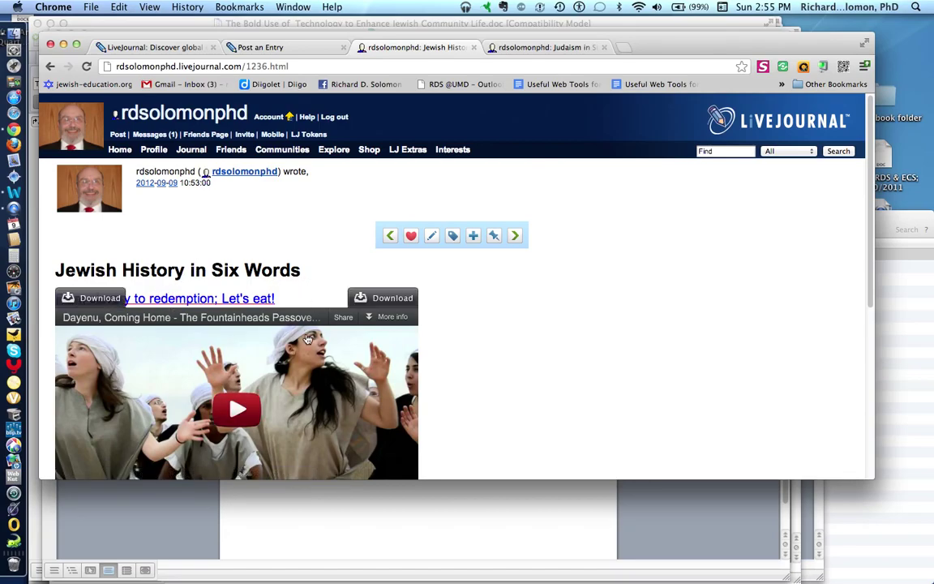
pyautogui.click(255, 299)
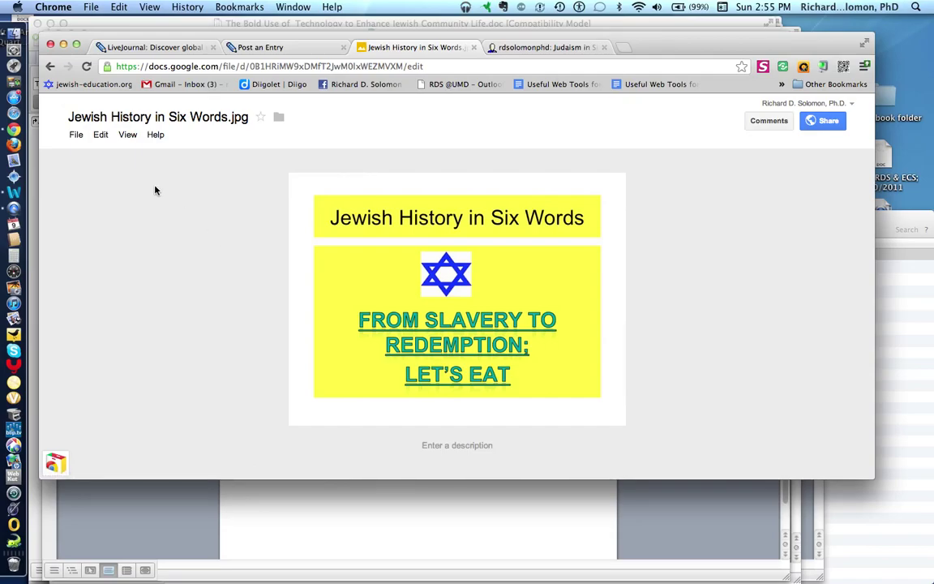
# Step: Go back to the Jewish History post and scroll down to its embedded video
pyautogui.click(49, 67)
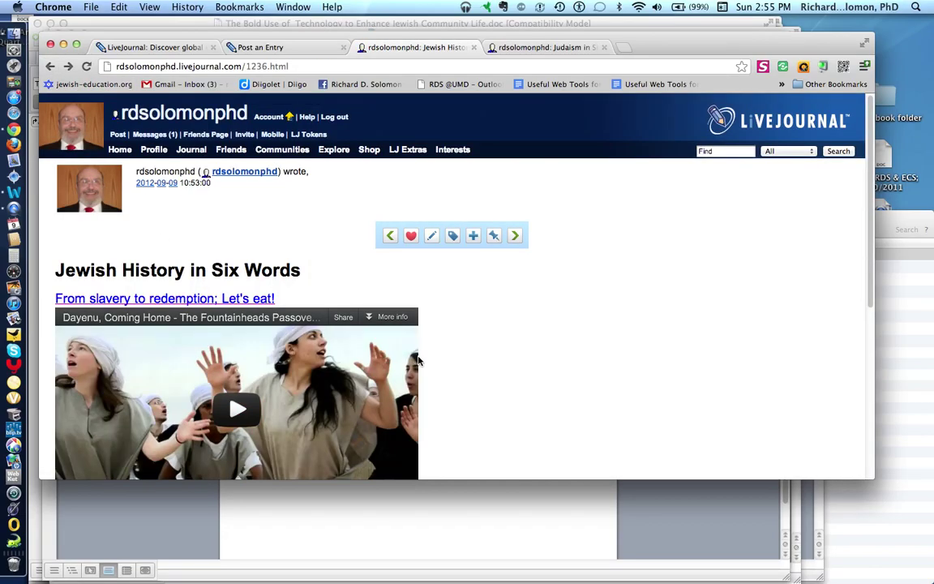
pyautogui.scroll(-2, 528, 373)
pyautogui.scroll(-1, 527, 373)
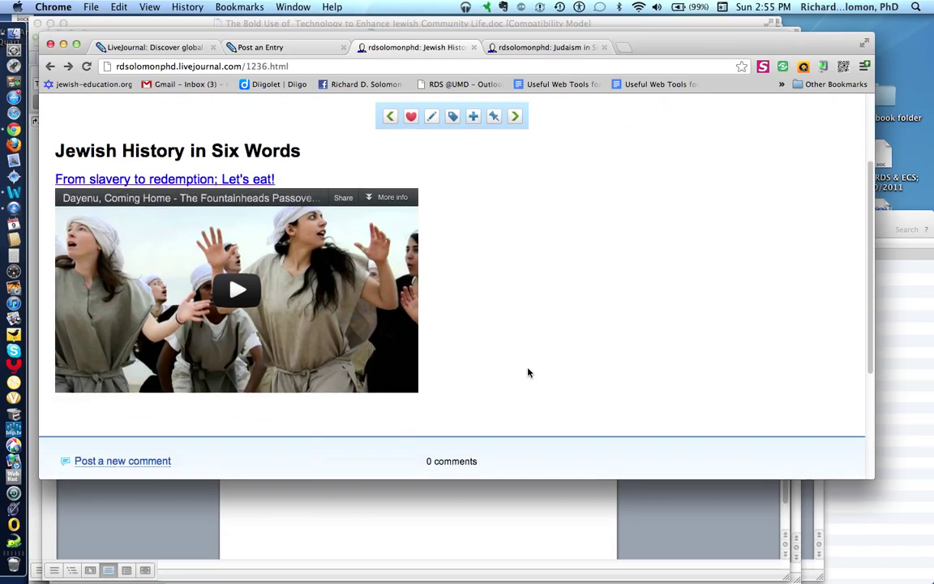
pyautogui.moveTo(219, 264)
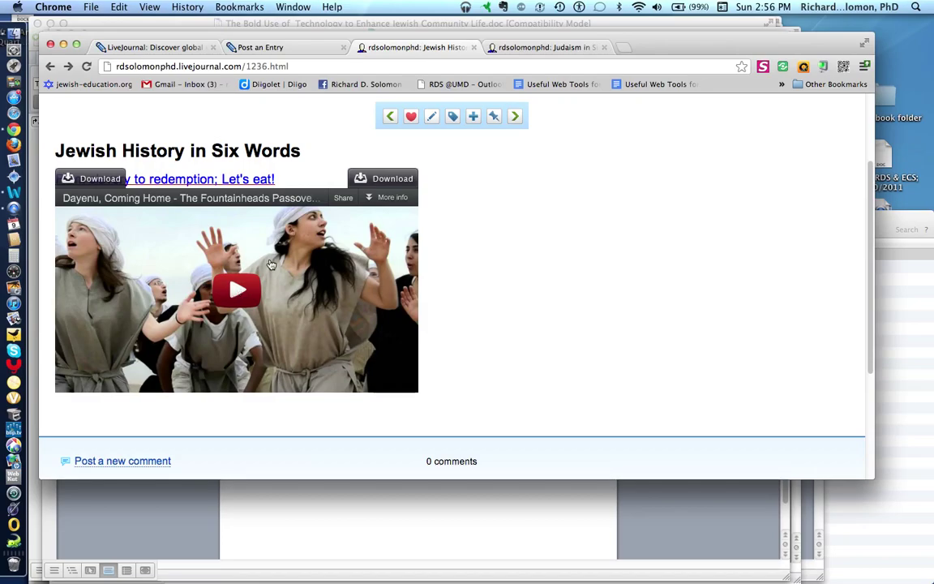
# Step: Open the Judaism in Six Words post, view its story's linked image, then return to the post
pyautogui.click(529, 48)
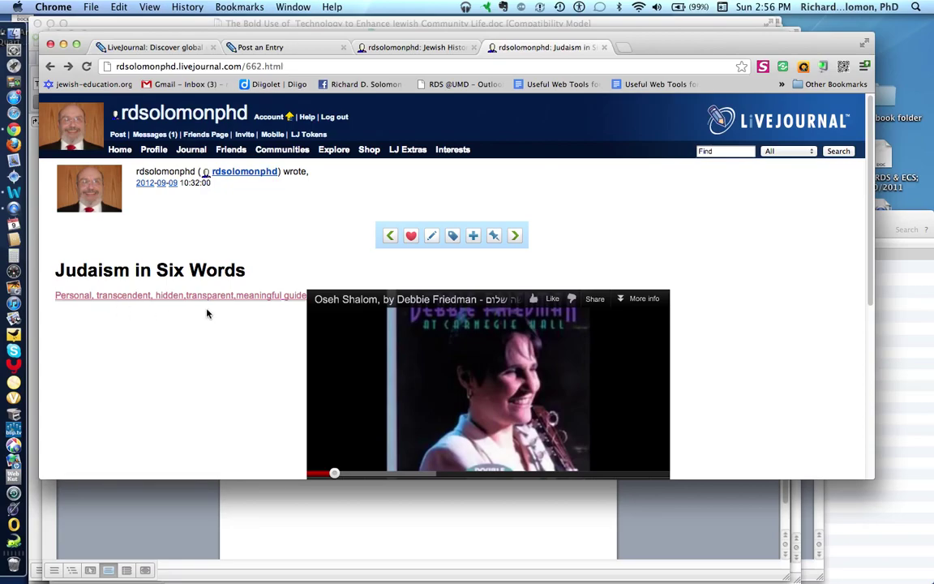
pyautogui.click(287, 297)
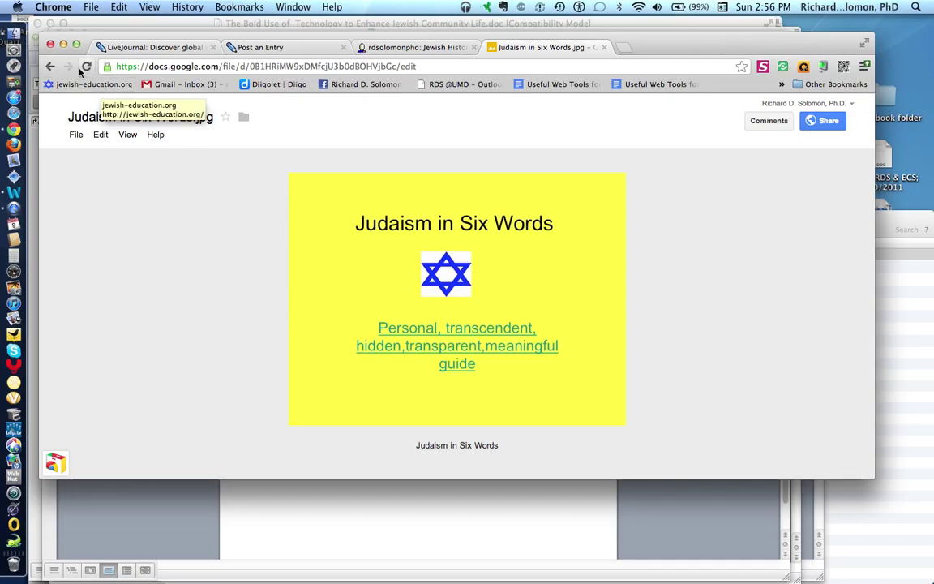
pyautogui.click(49, 66)
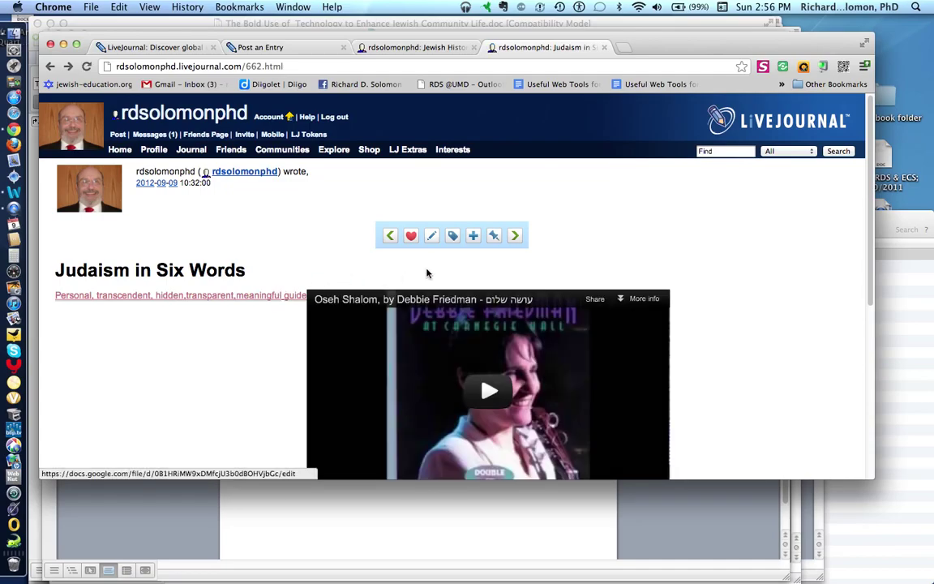
pyautogui.scroll(-2, 731, 362)
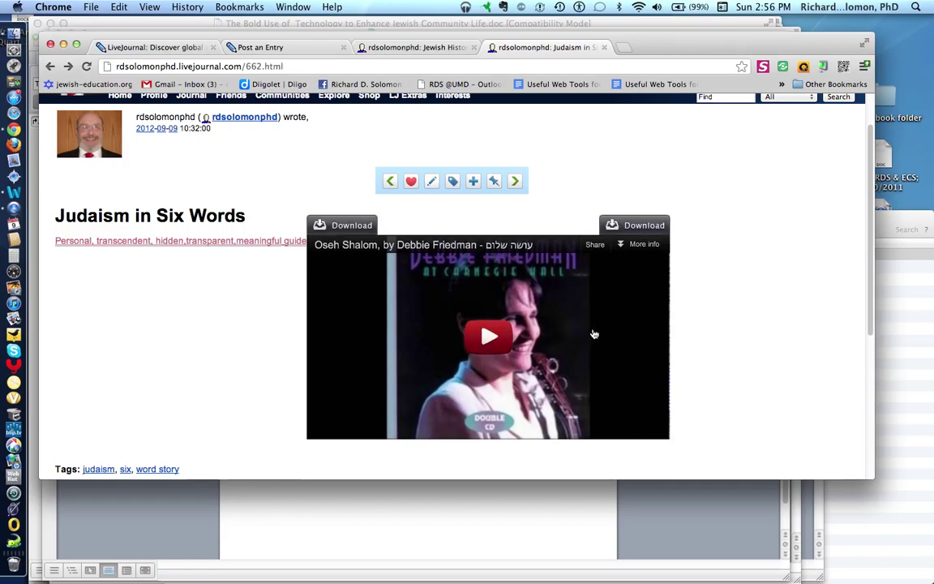
# Step: Play the embedded Oseh Shalom video, turn the system volume up, and pause it at 0:27
pyautogui.click(490, 339)
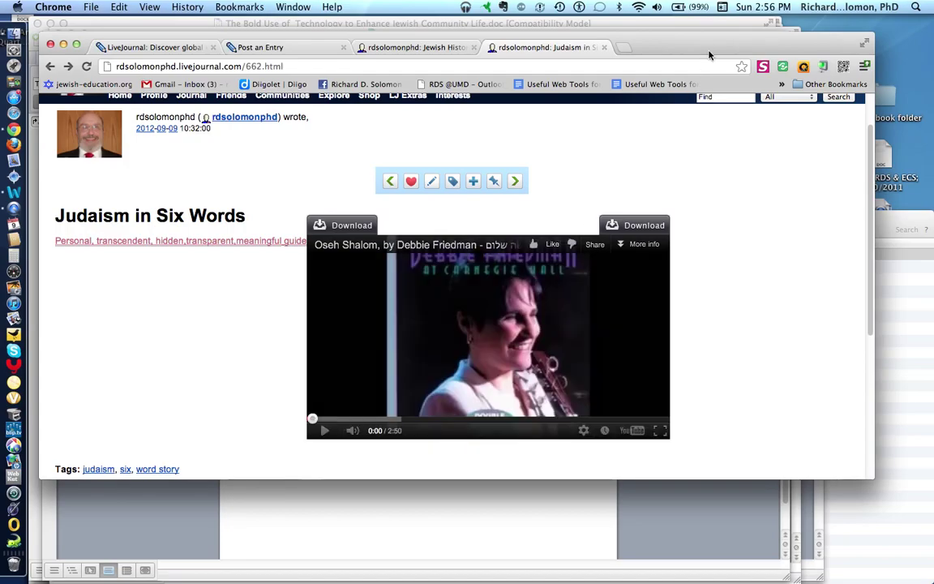
pyautogui.click(657, 6)
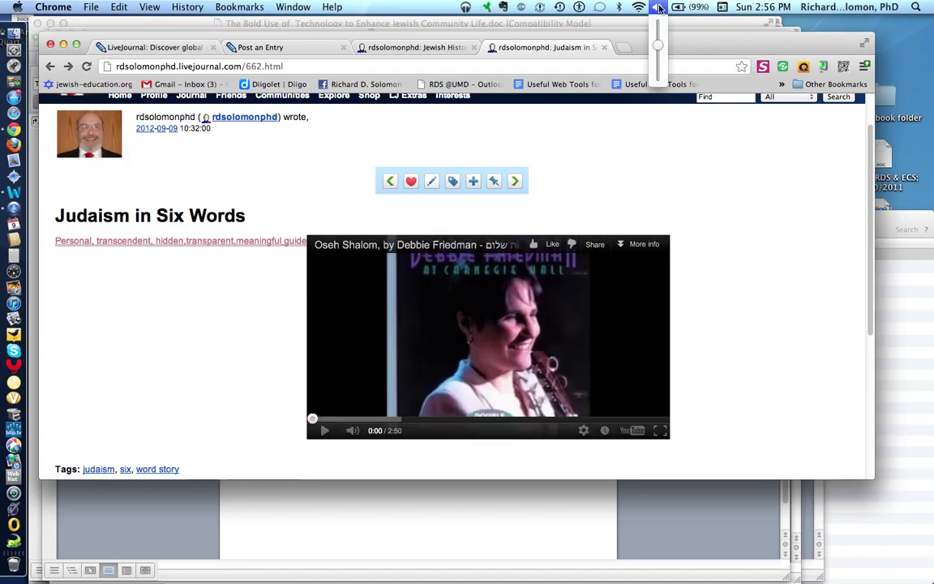
pyautogui.moveTo(657, 45); pyautogui.dragTo(659, 25)
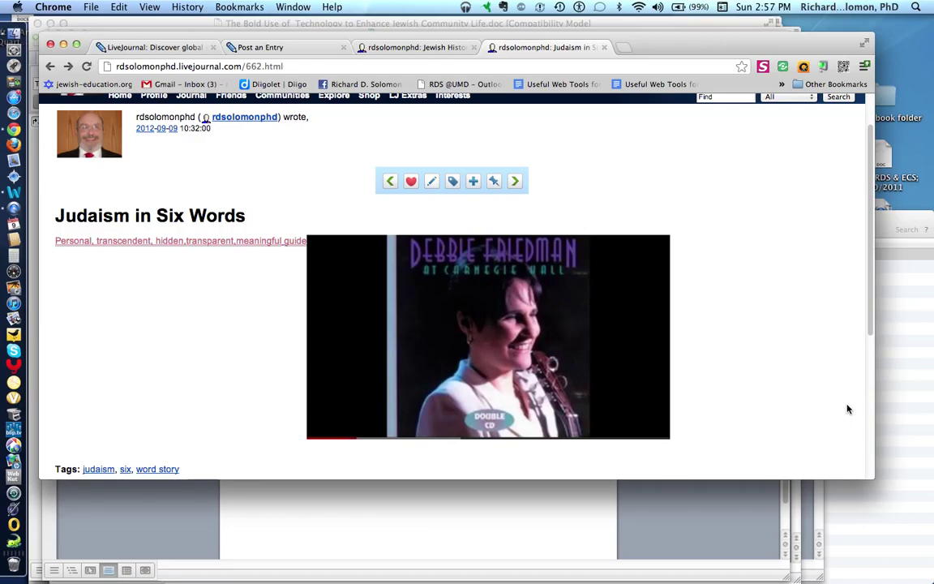
pyautogui.moveTo(617, 391)
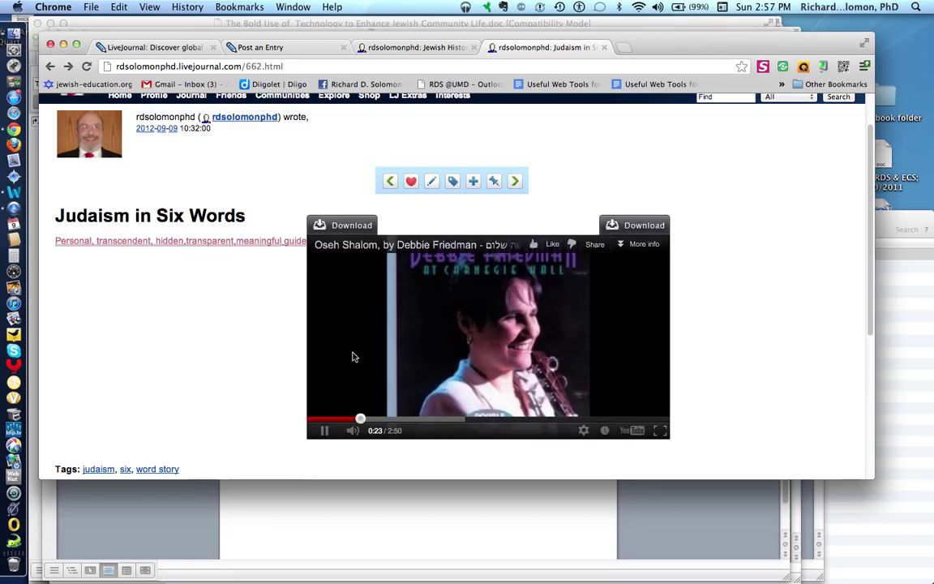
pyautogui.click(325, 433)
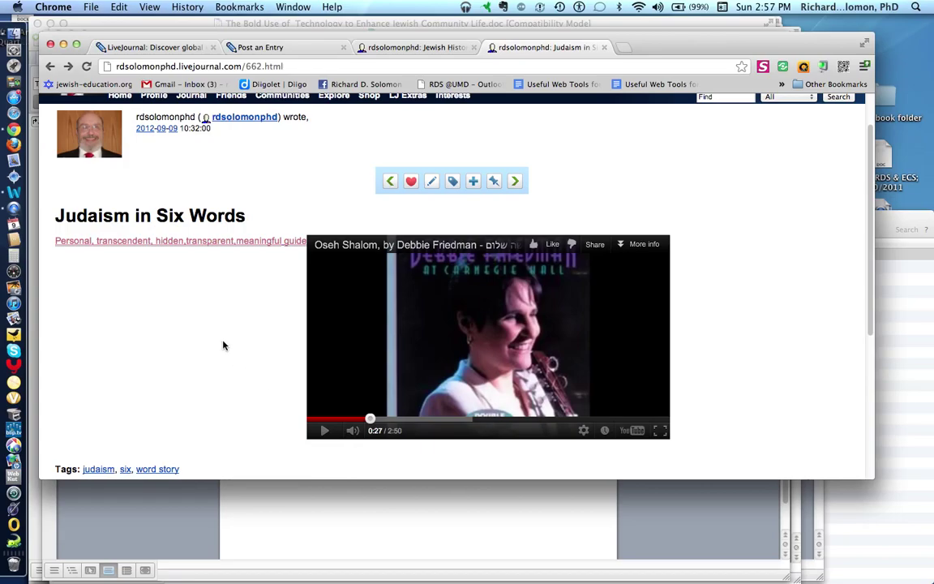
pyautogui.scroll(-1, 224, 345)
pyautogui.scroll(3, 223, 345)
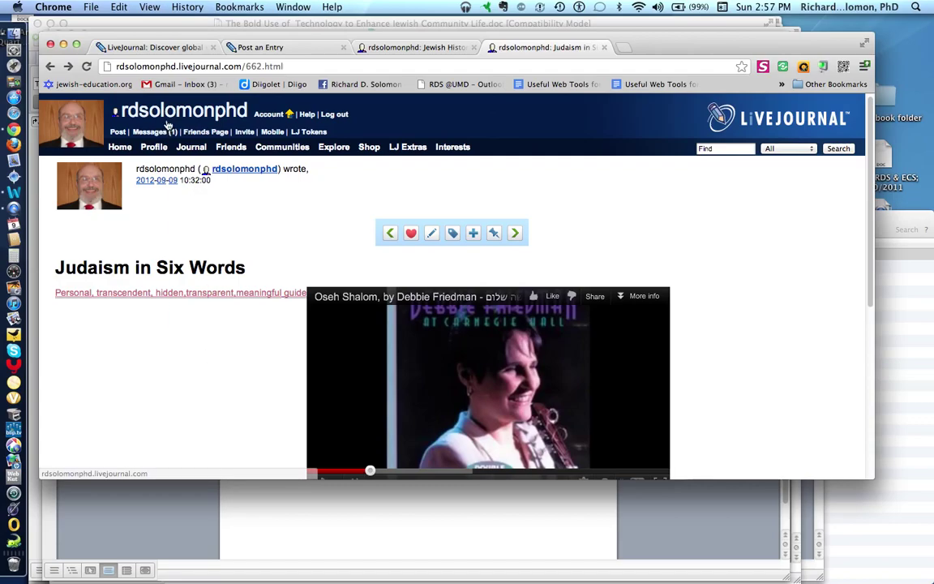
# Step: Switch back to the 'LiveJournal: Discover global…' home page tab
pyautogui.click(178, 49)
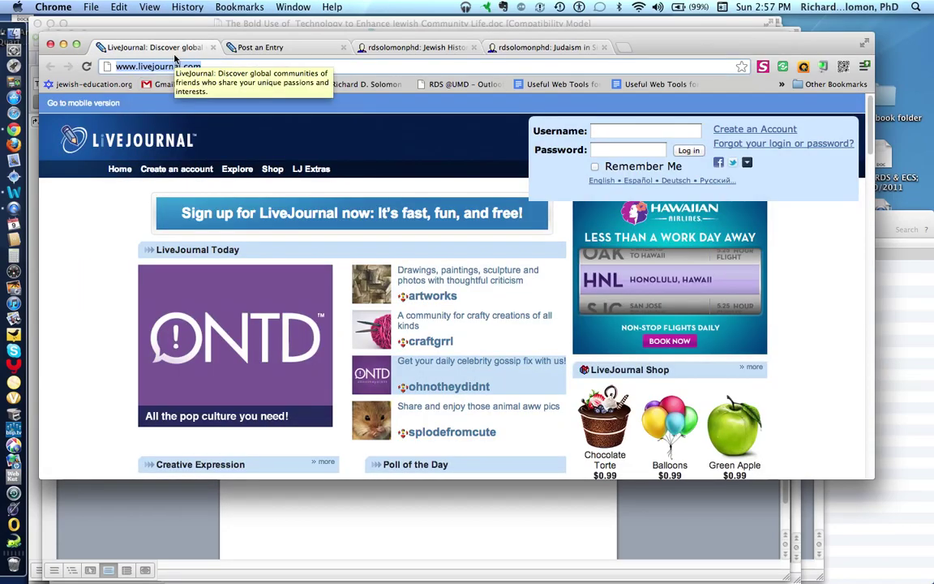